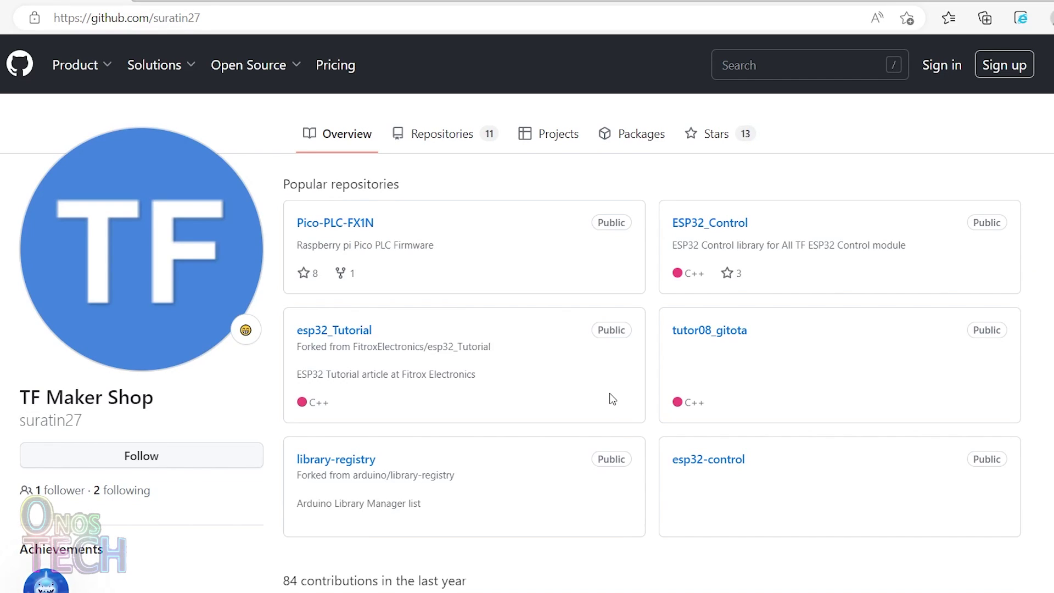
Download Firmware.ino.1.07.zip from the Pico-PLC-FX1N GitHub repository via View raw.
left_click(358, 232)
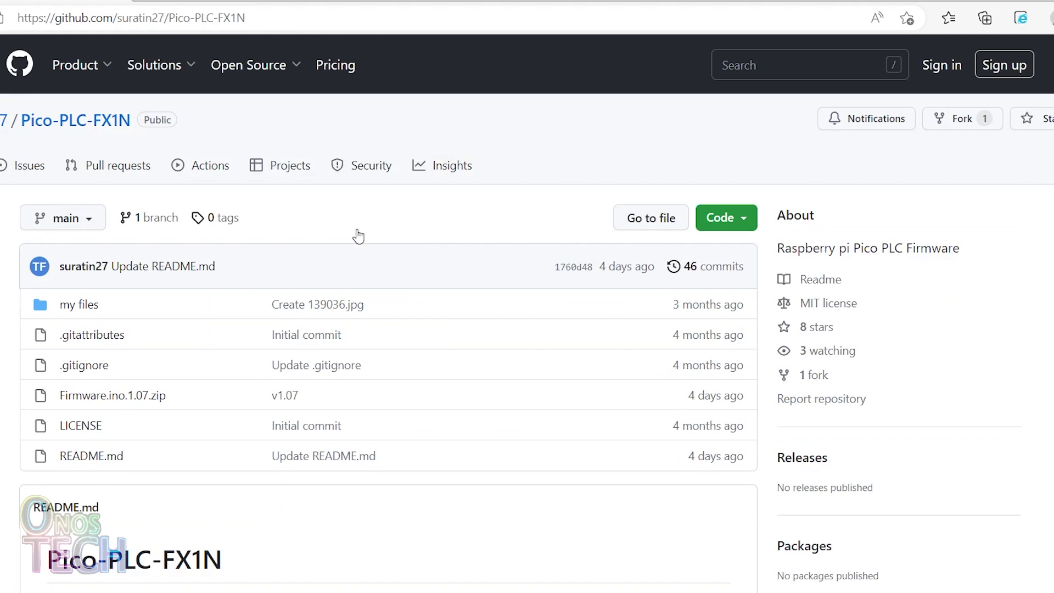
left_click(143, 397)
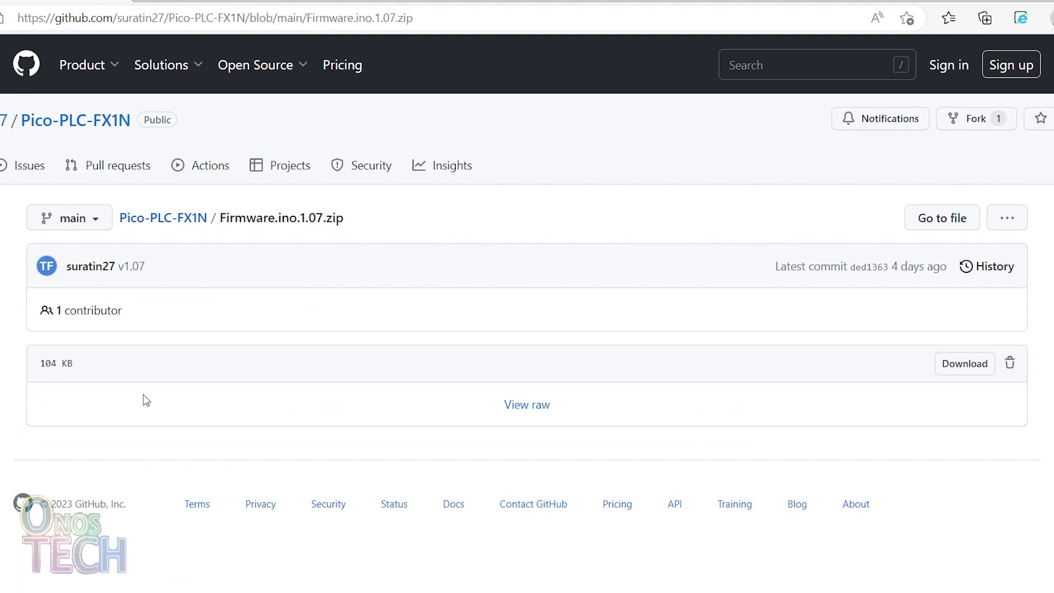
left_click(520, 409)
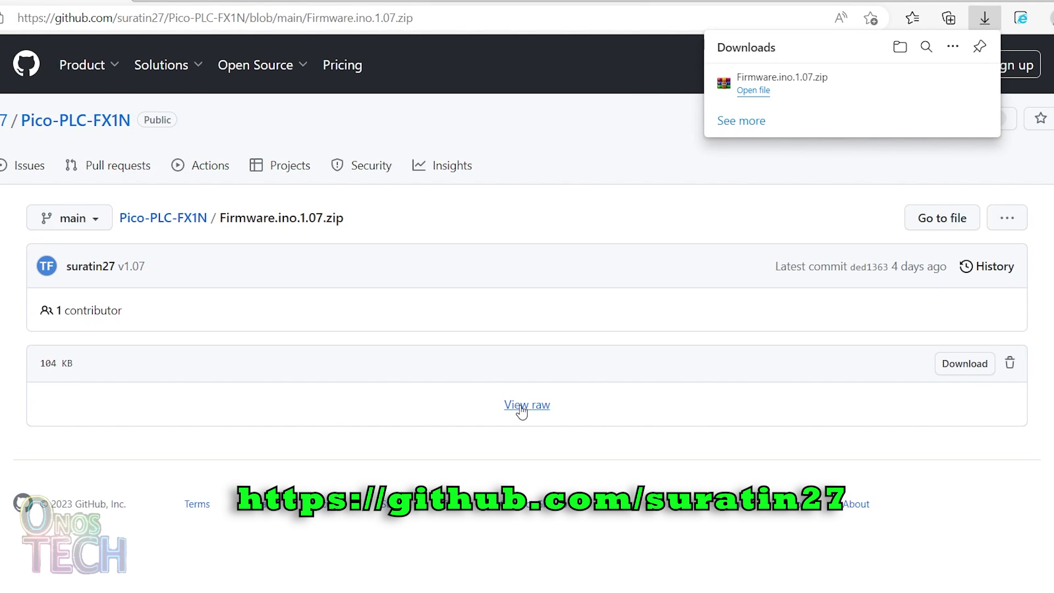
right_click(86, 92)
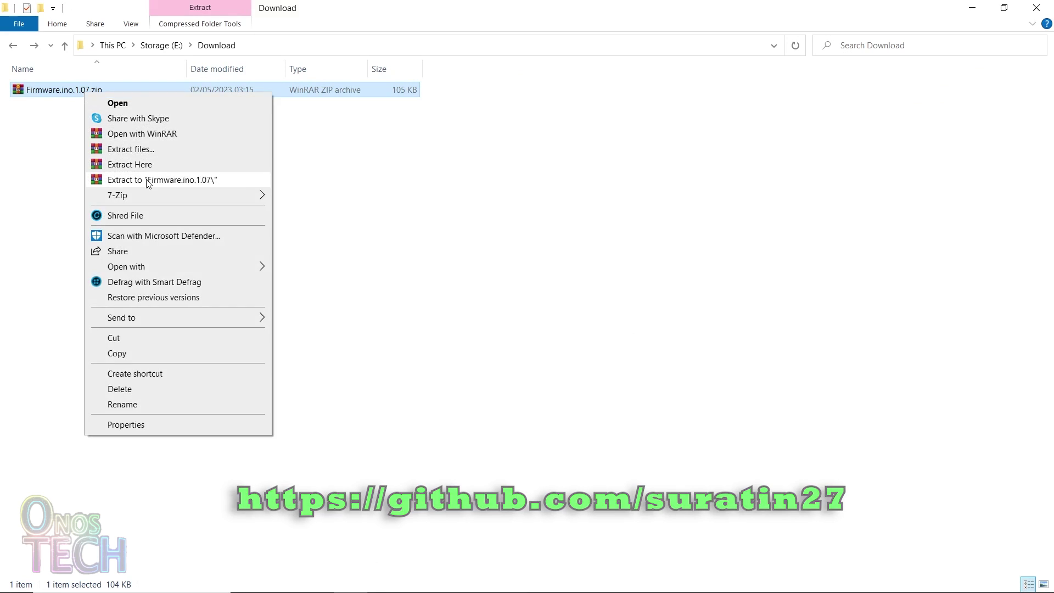
Extract the archive to Firmware.ino.1.07 and copy Firmware.ino.uf2 onto the RPI-RP2 drive.
left_click(148, 183)
double_click(90, 91)
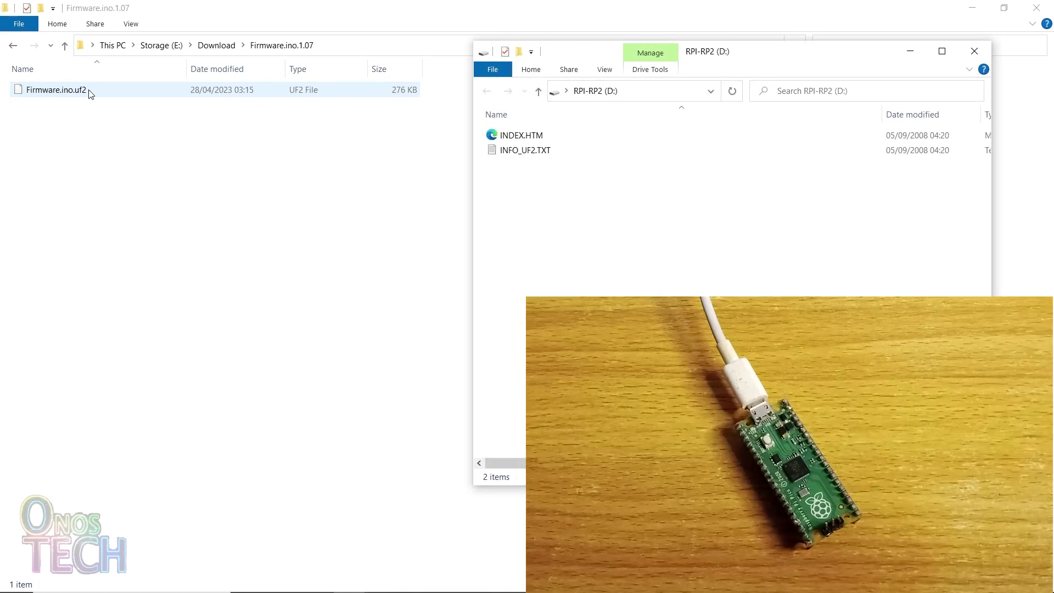
mouse_move(89, 93)
left_mouse_down()
mouse_move(667, 212)
mouse_move(661, 224)
left_mouse_up()
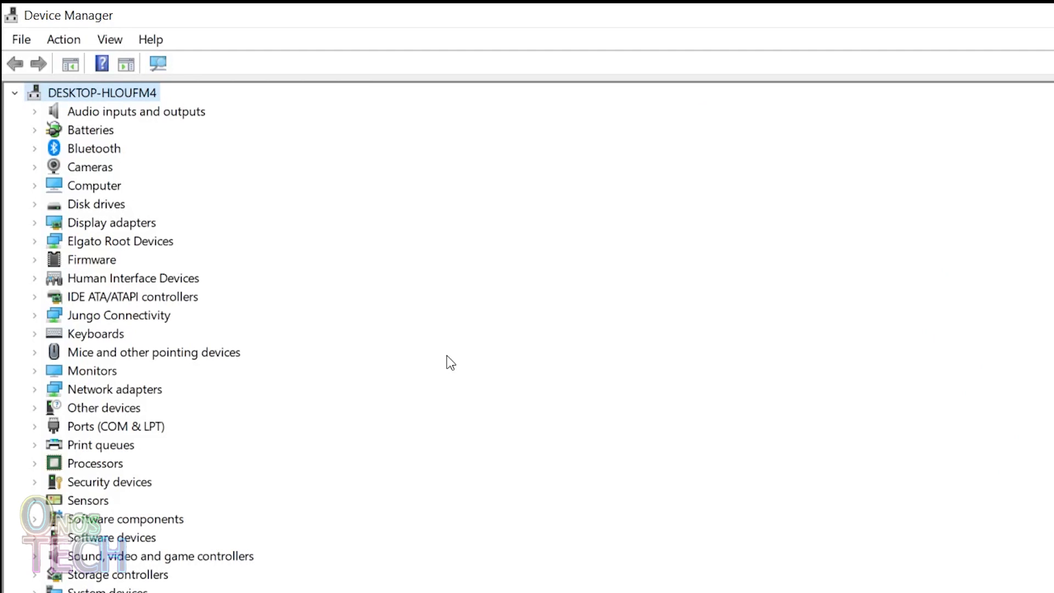
Expand Ports (COM & LPT) to find the Pico listed as USB Serial Device on COM11.
left_click(37, 425)
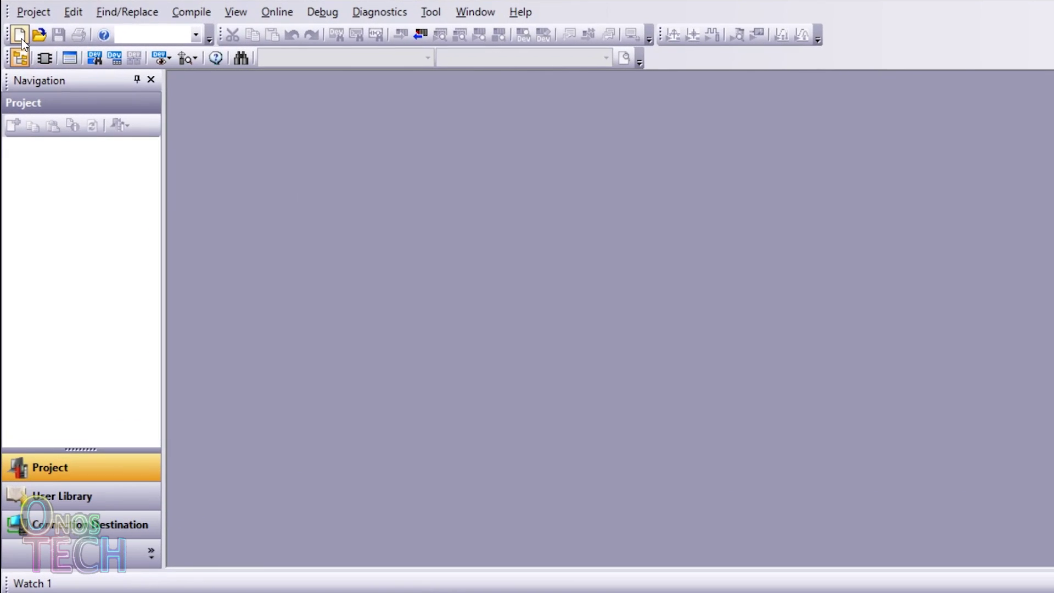
Create a new project with the FXCPU series and the FX1N/FX1NC PLC type.
left_click(21, 36)
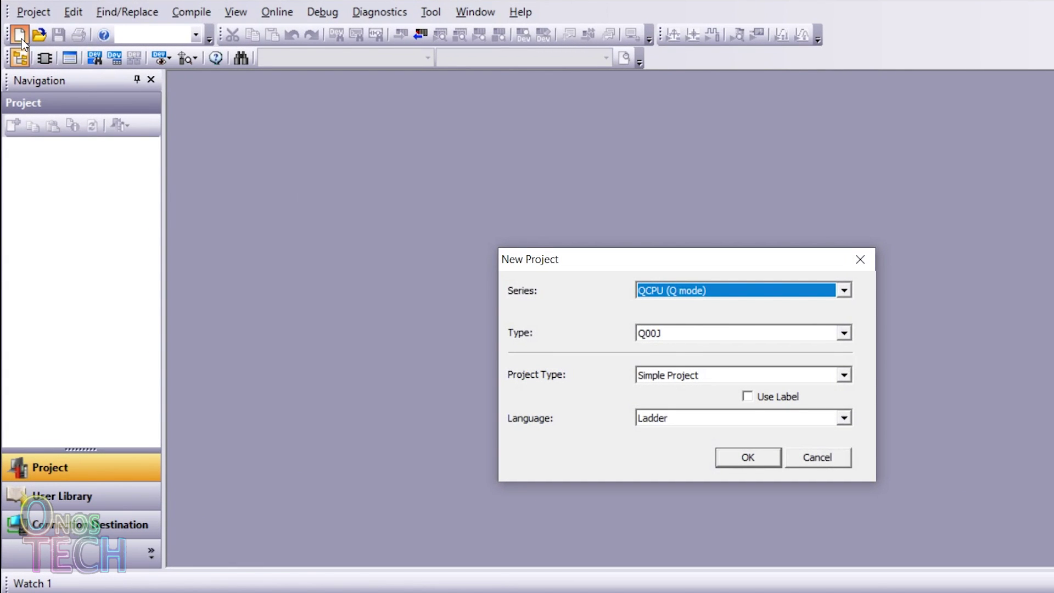
left_click(689, 297)
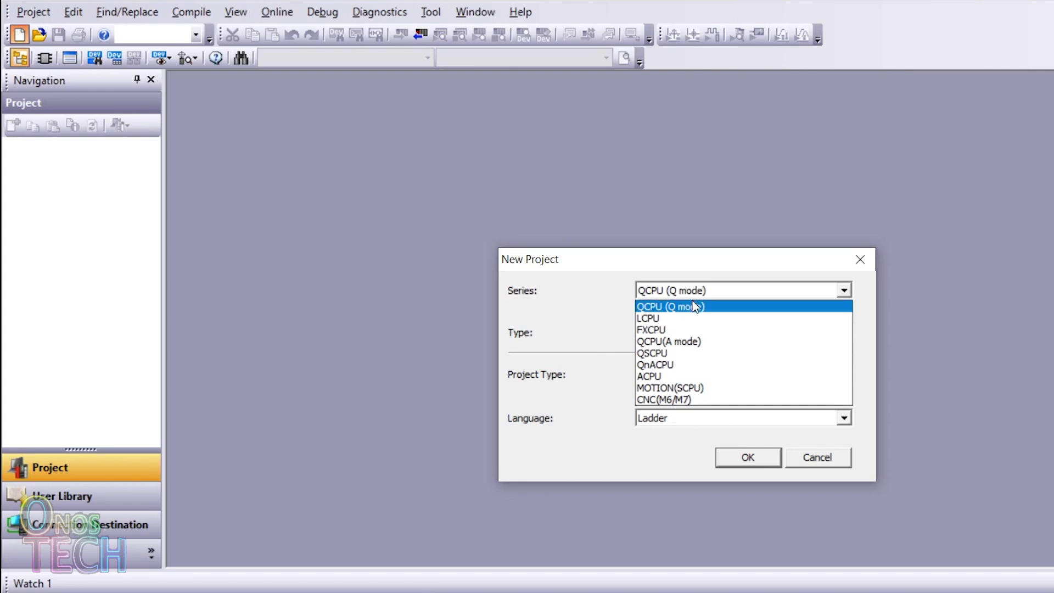
left_click(710, 330)
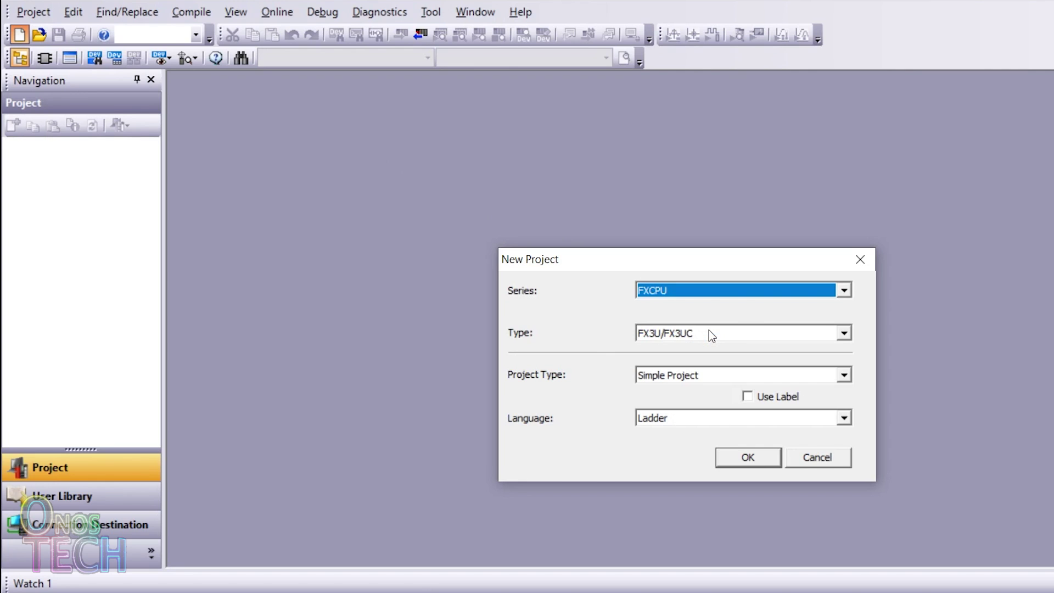
left_click(708, 332)
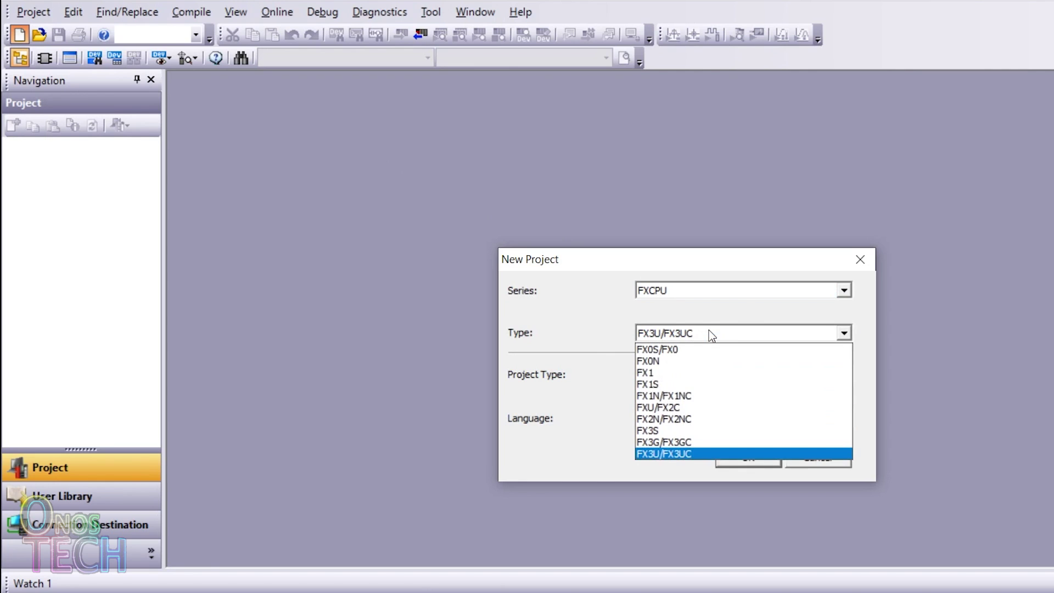
left_click(729, 396)
left_click(756, 455)
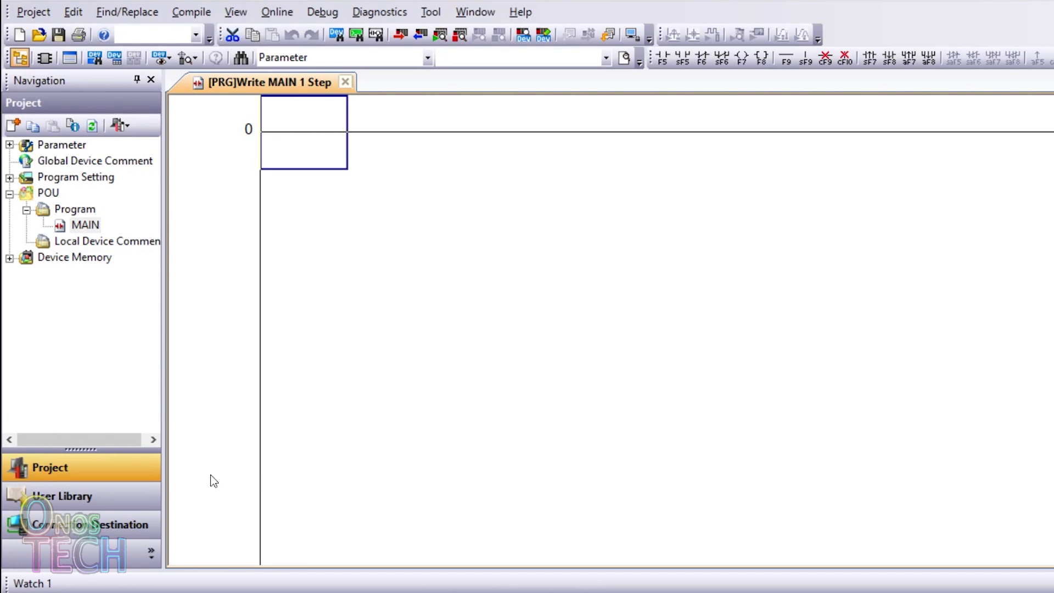
Set Connection1 to Serial USB on COM 11 and pass the connection test to the FX1N/FX1NC.
left_click(104, 531)
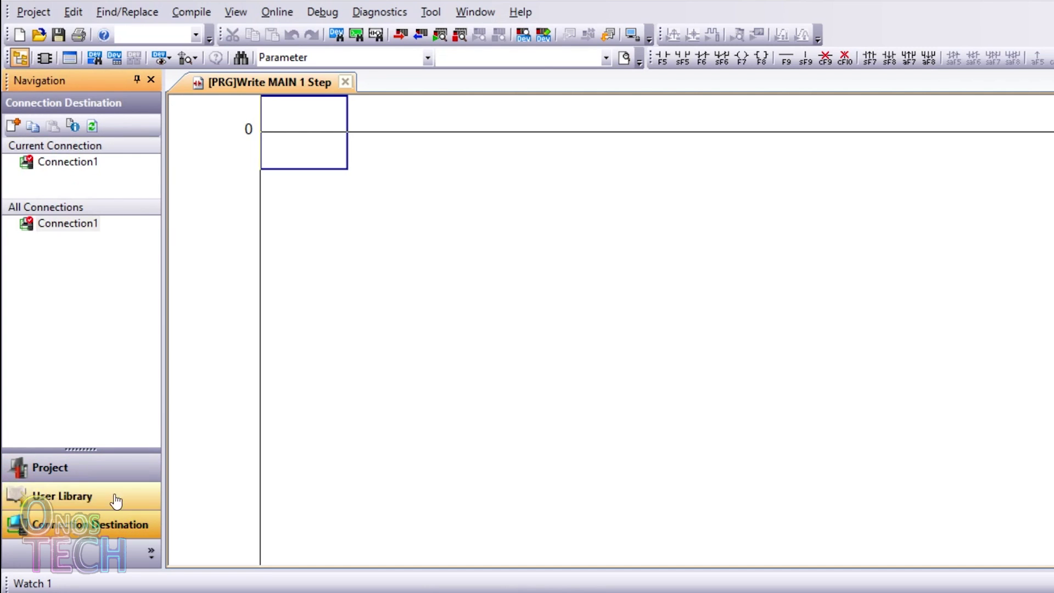
double_click(75, 231)
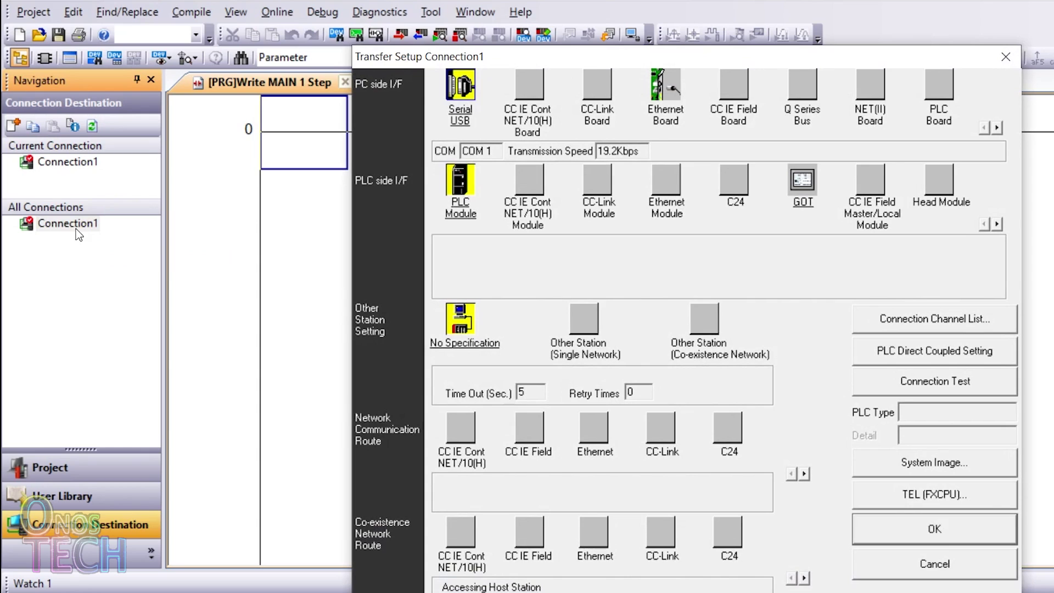
double_click(461, 92)
left_click(724, 387)
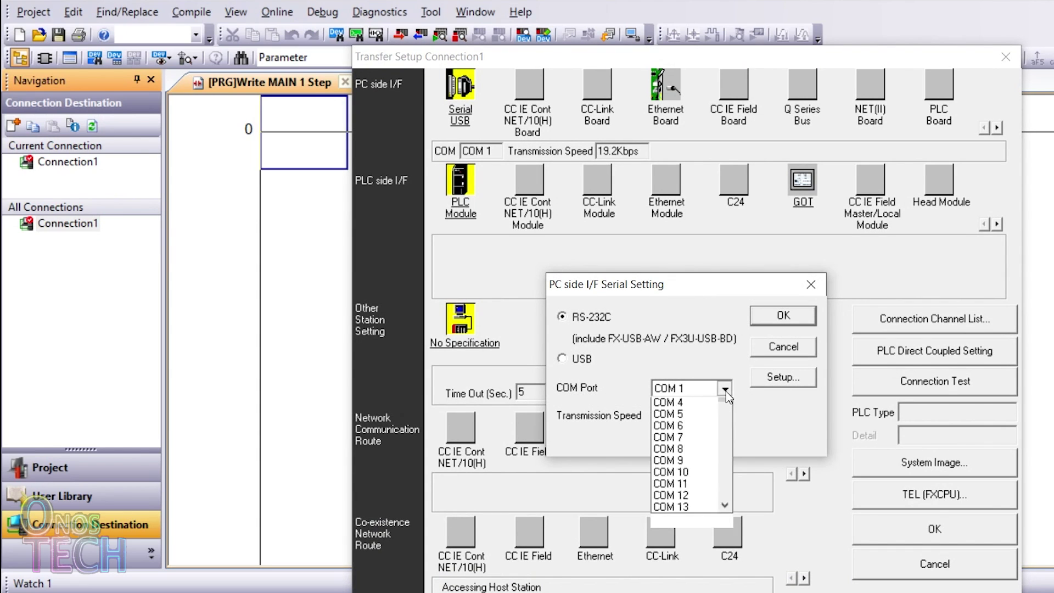
left_click(692, 516)
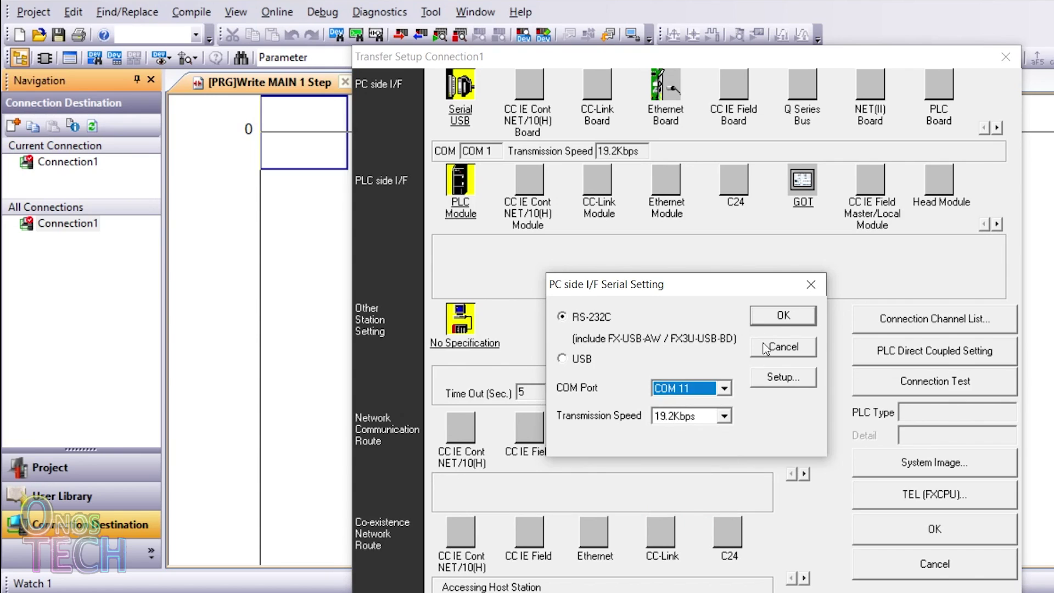
left_click(783, 314)
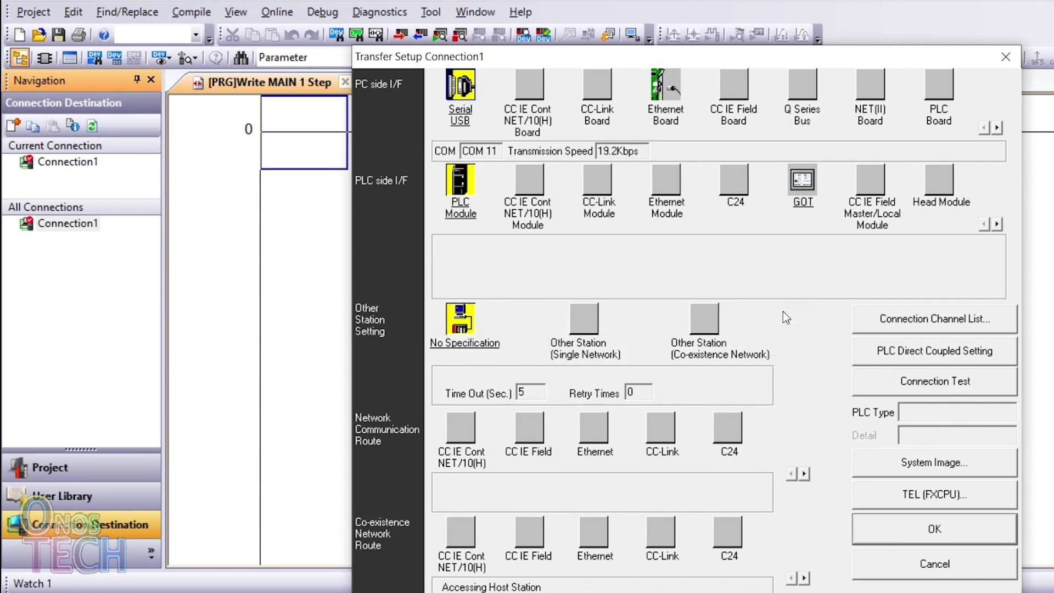
left_click(908, 384)
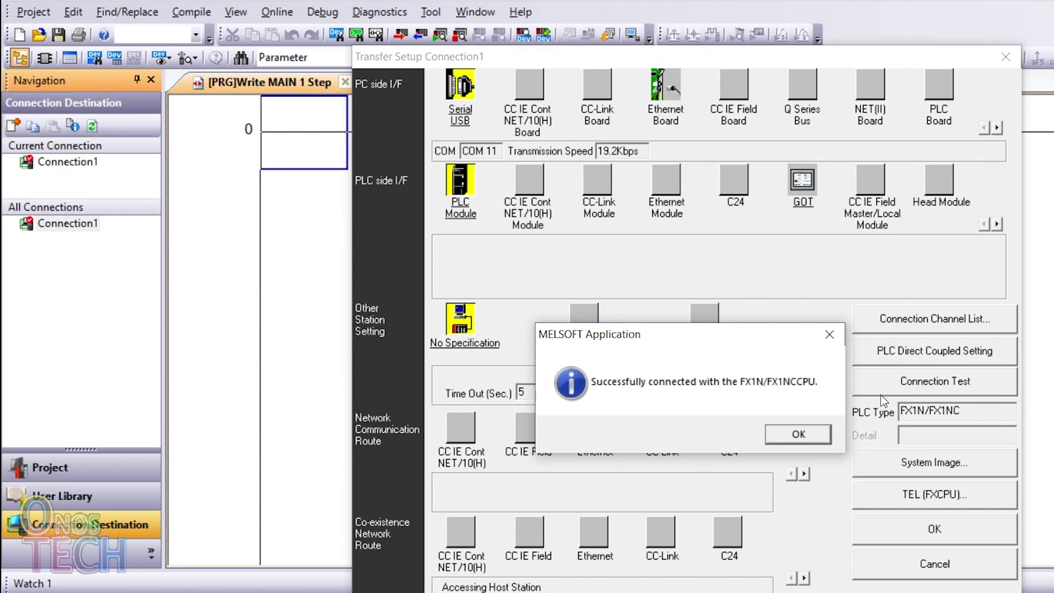
left_click(820, 435)
left_click(930, 531)
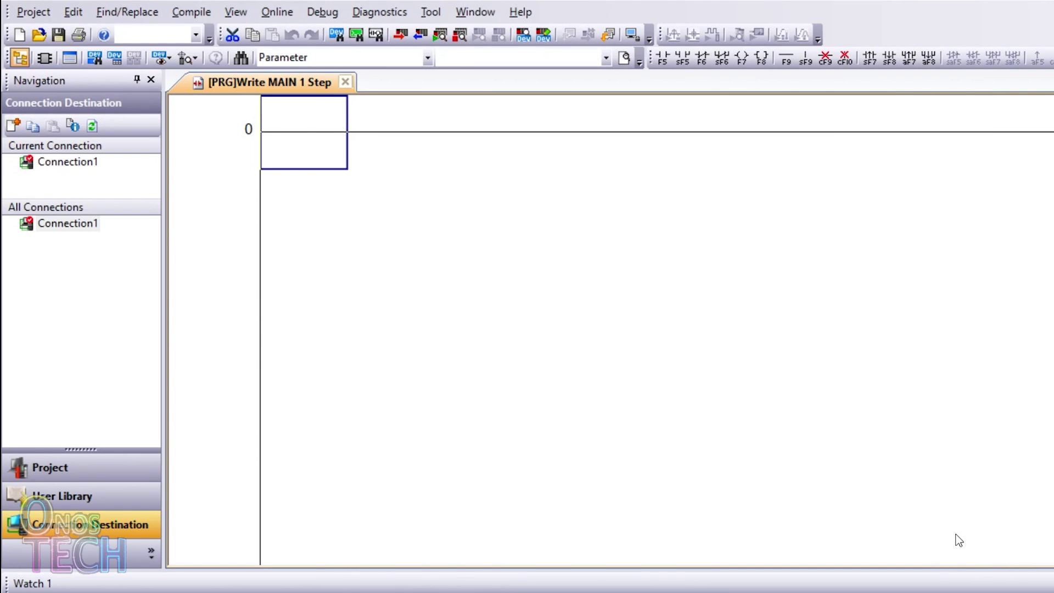
Set the PLC Parameter memory capacity to 2000, confirm the check finds no errors, and apply.
left_click(129, 470)
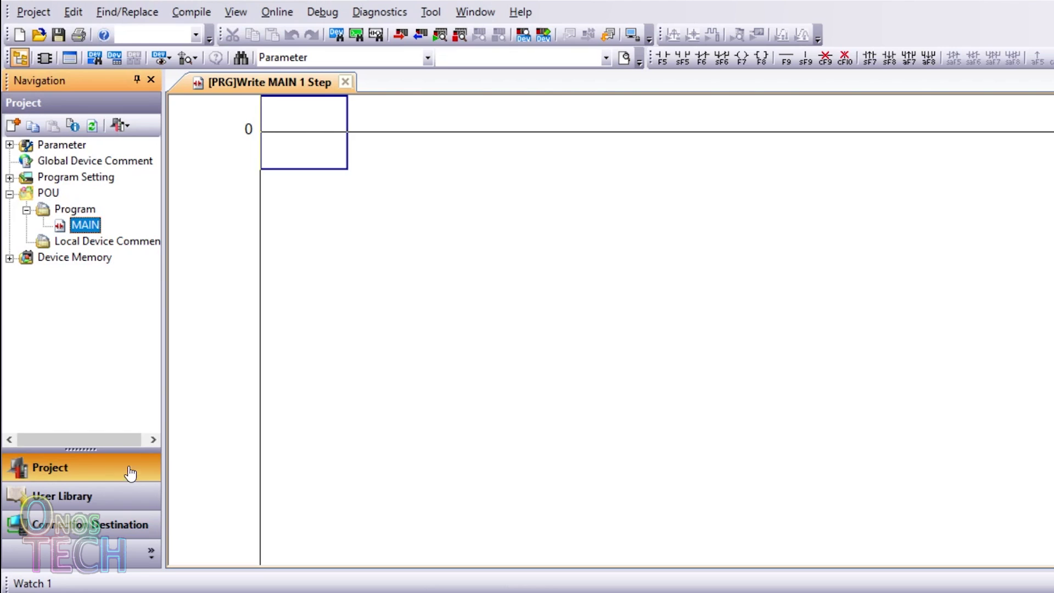
left_click(9, 145)
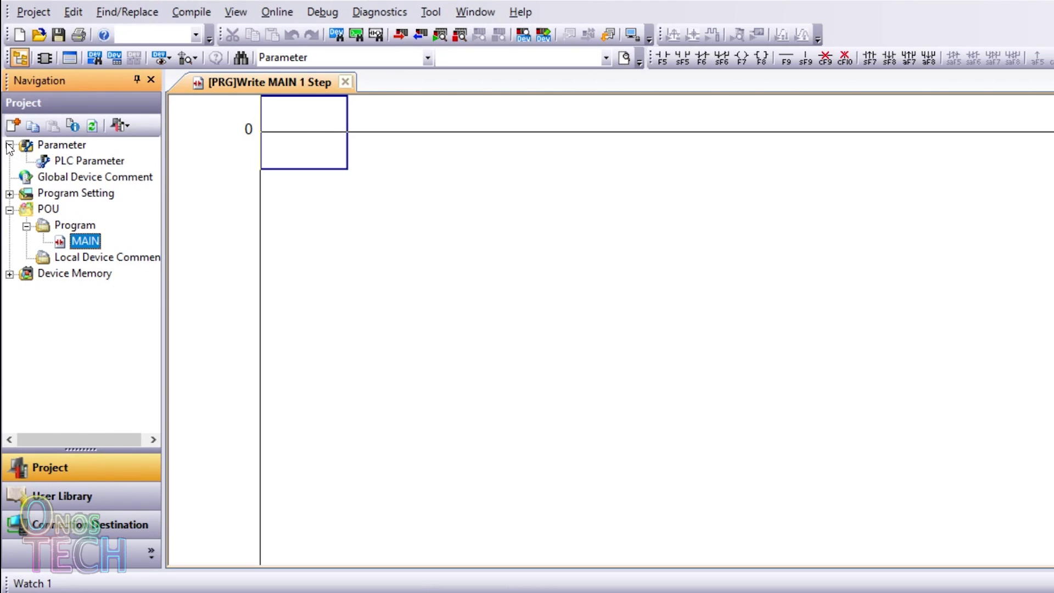
double_click(80, 162)
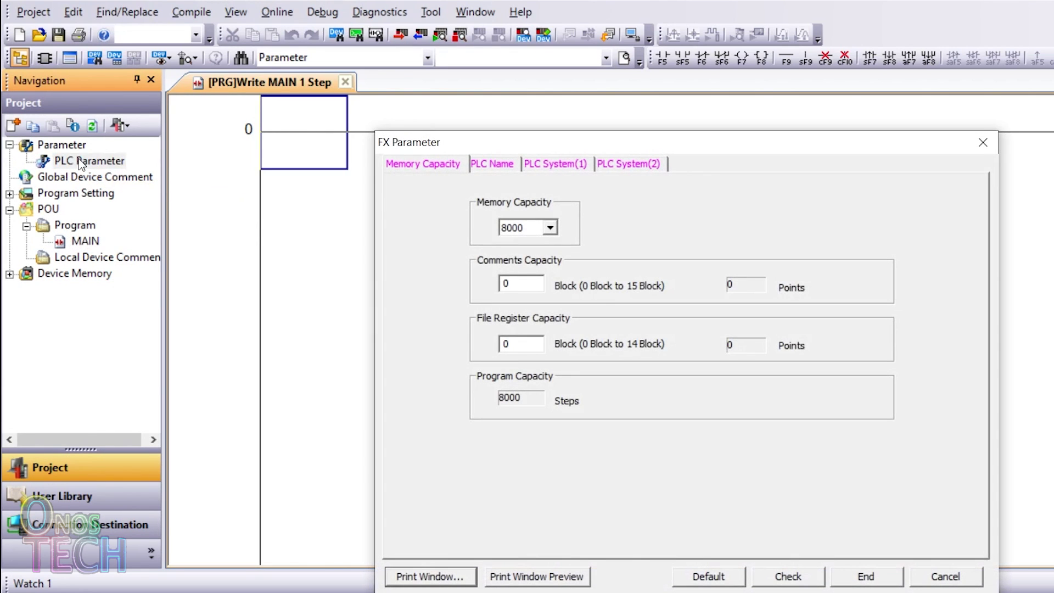
left_click(549, 227)
left_click(523, 265)
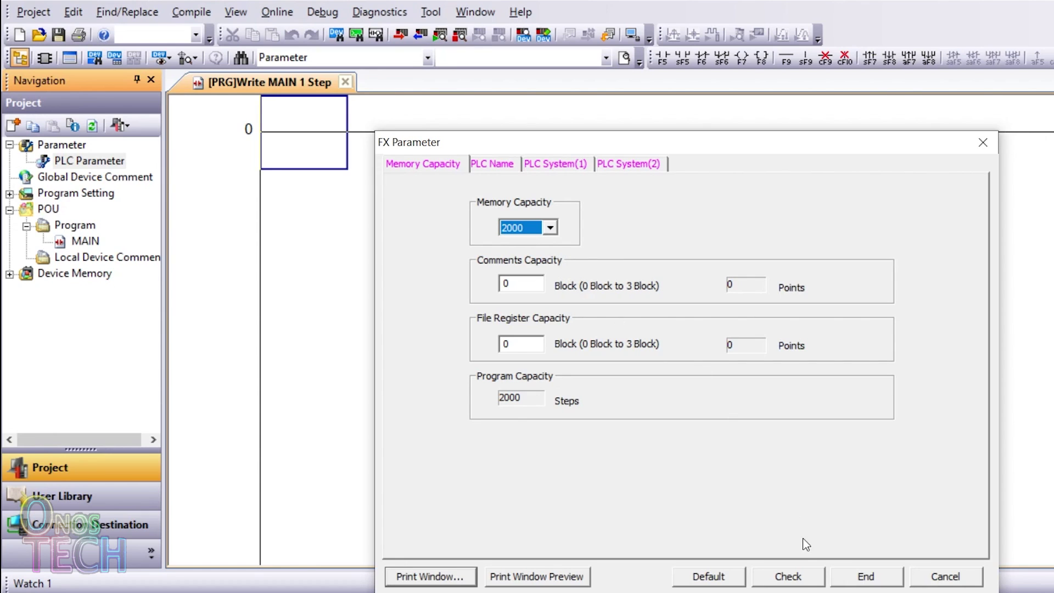
left_click(795, 578)
left_click(714, 414)
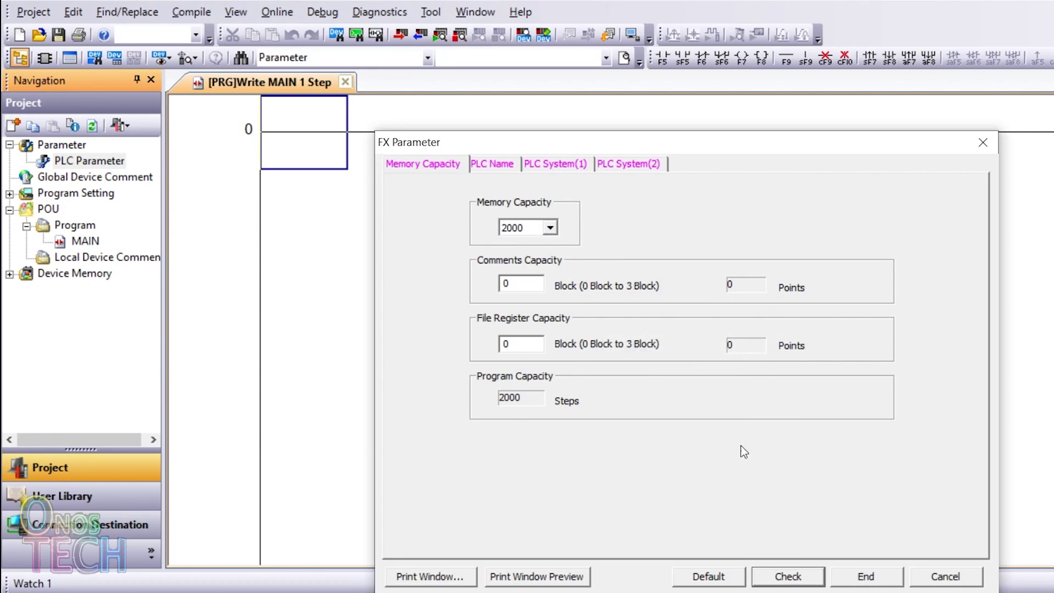
left_click(867, 577)
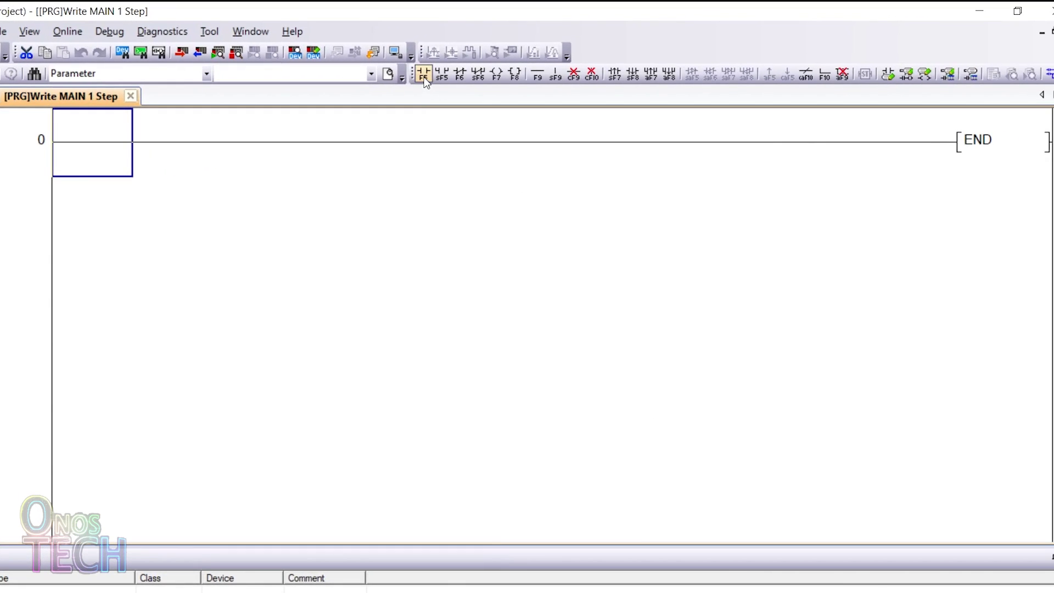
Enter the rung: X000, normally-closed X001, coil Y000, plus a parallel Y000 contact under X000.
left_click(424, 74)
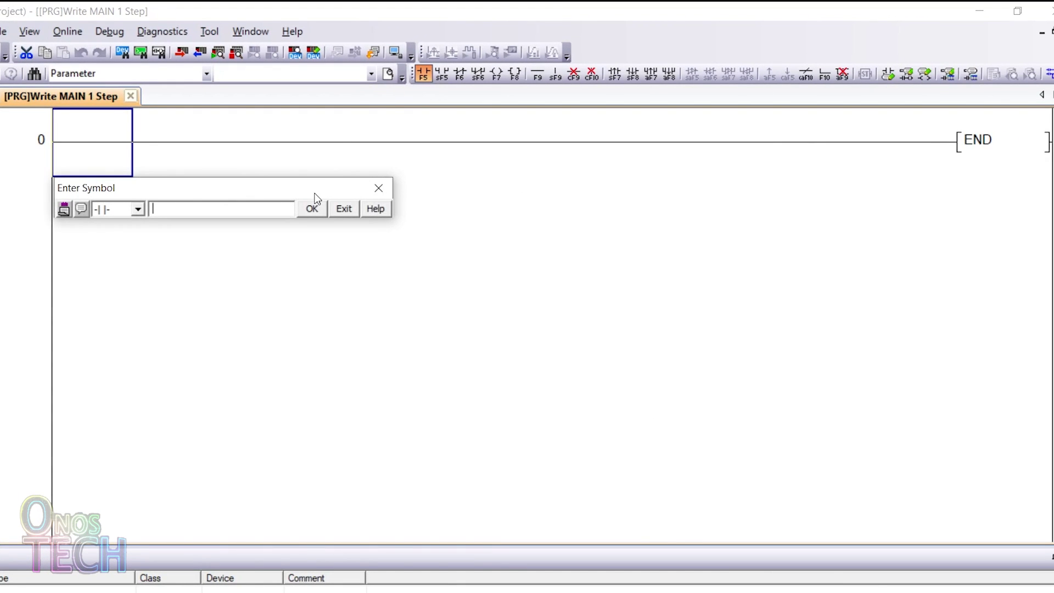
type("x0")
key("Return")
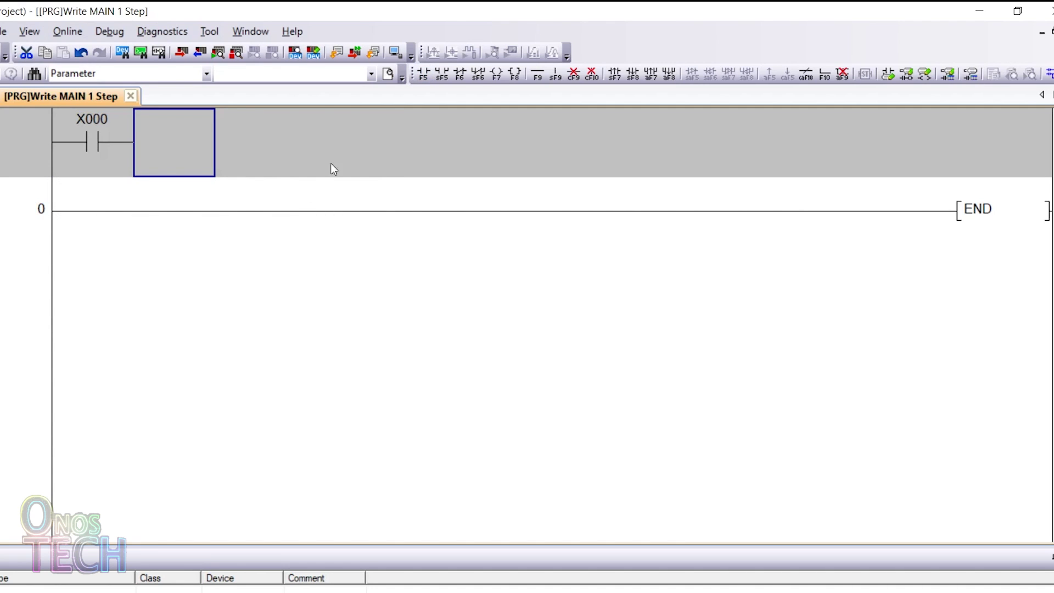
left_click(459, 74)
type("x1")
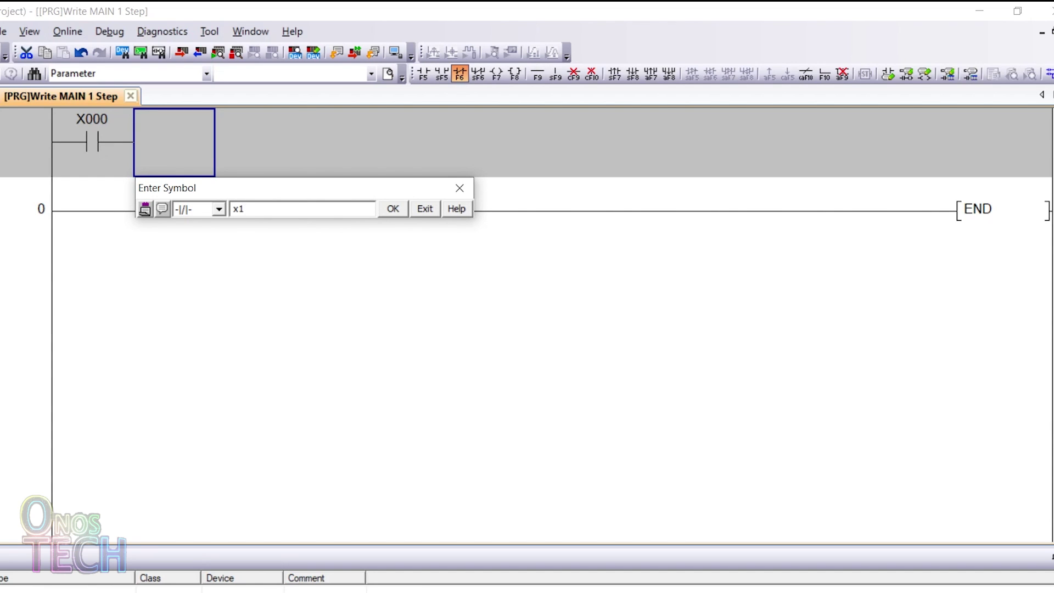
key("Return")
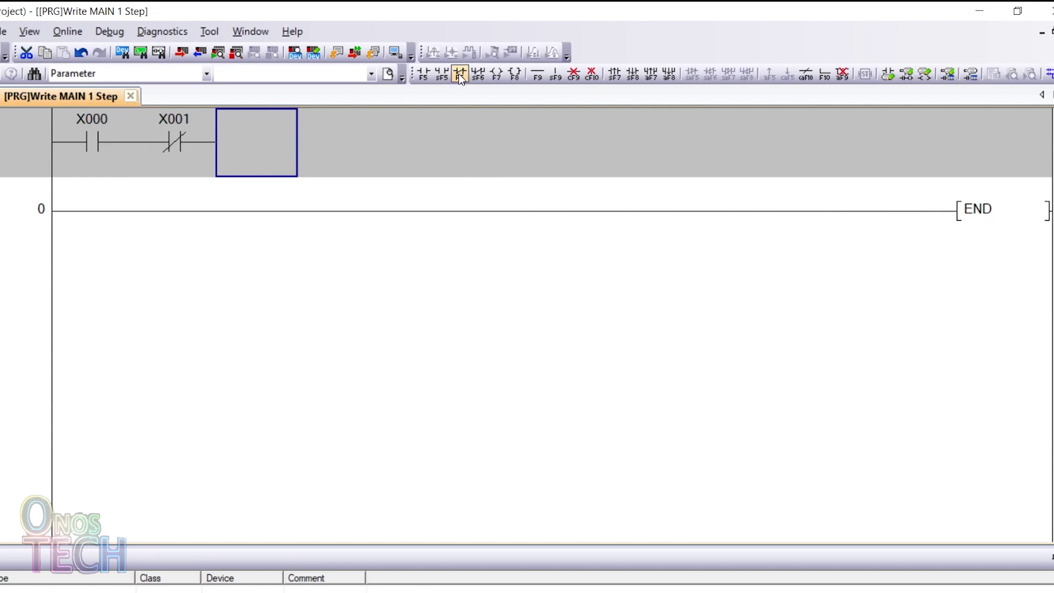
left_click(498, 78)
type("y0")
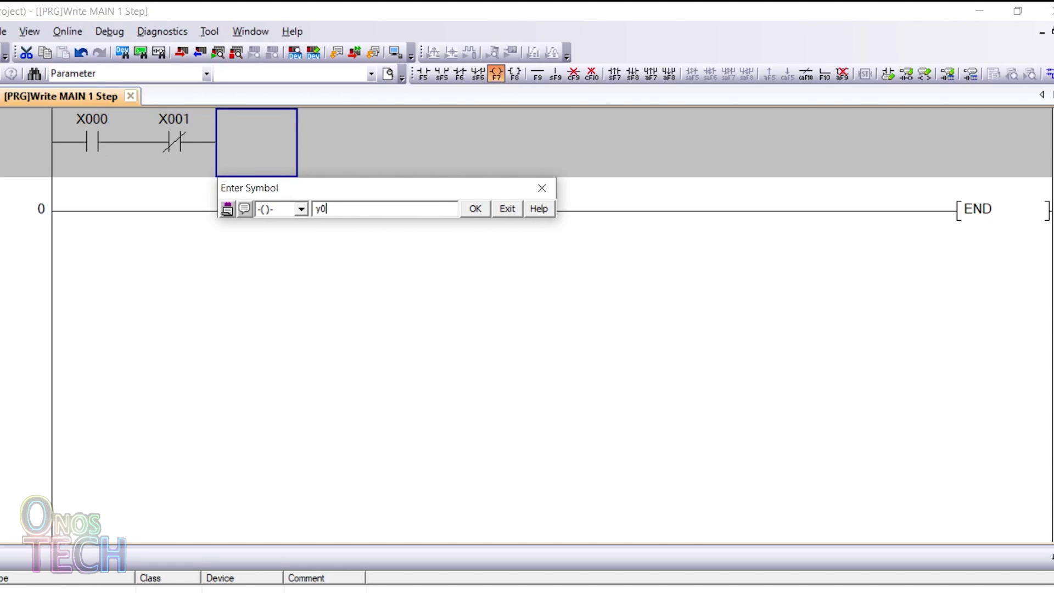
key("Return")
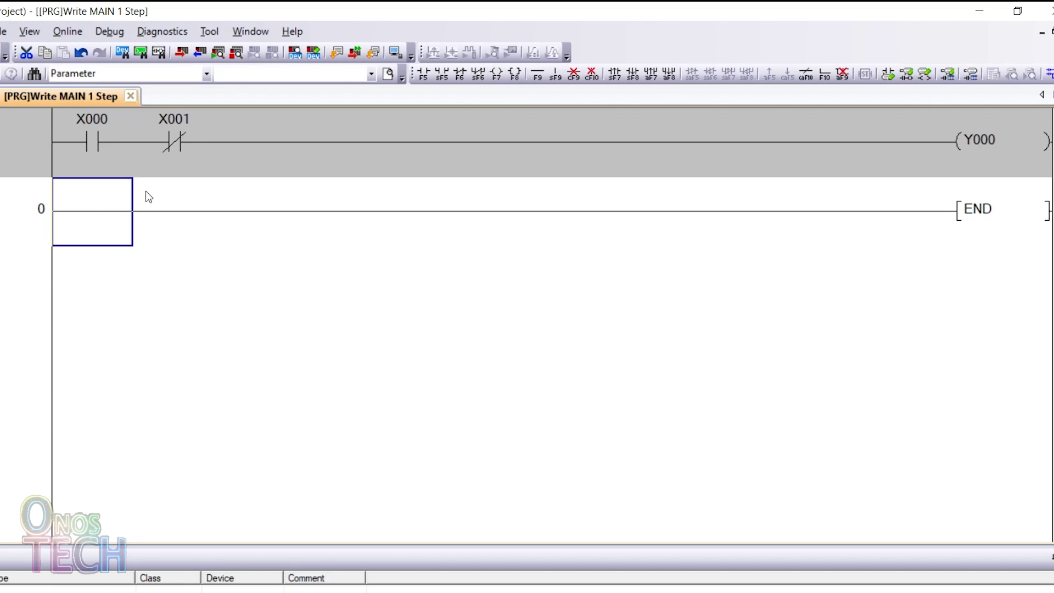
left_click(442, 73)
type("y0")
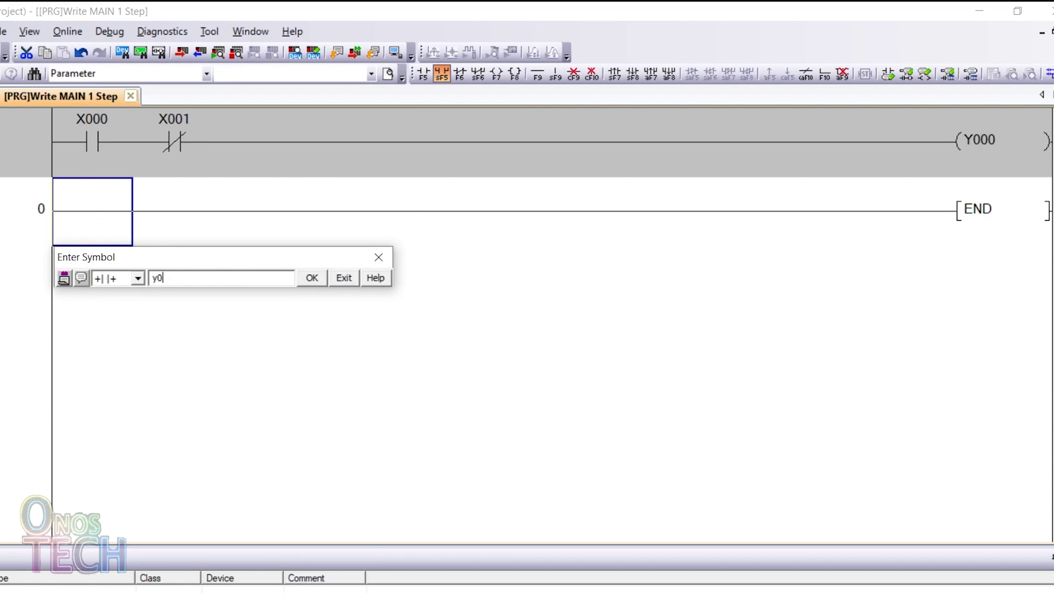
key("Return")
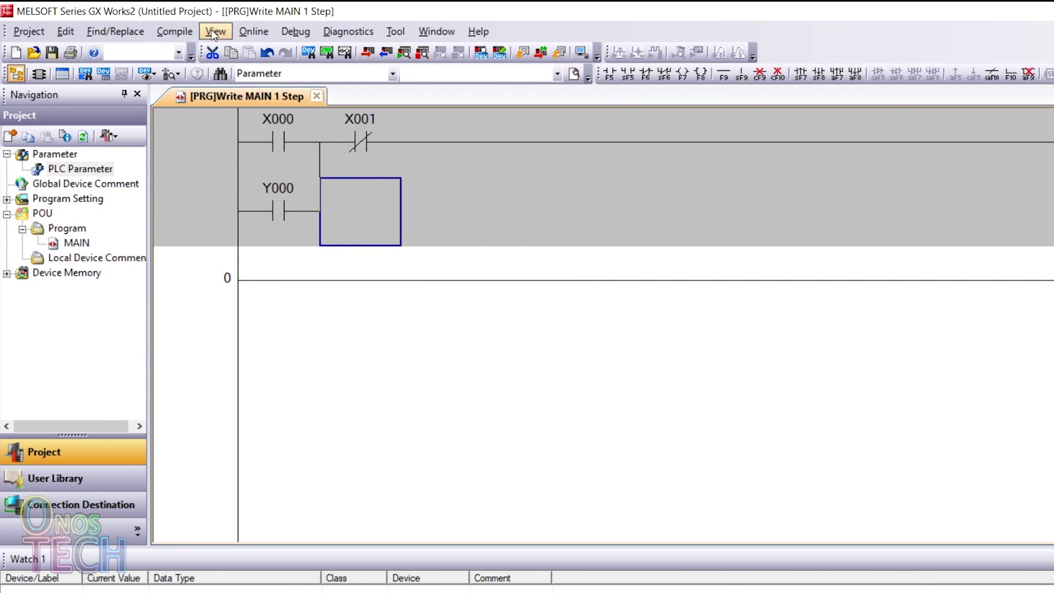
Compile the ladder with Rebuild All into a 5-step MAIN program.
left_click(175, 31)
left_click(194, 85)
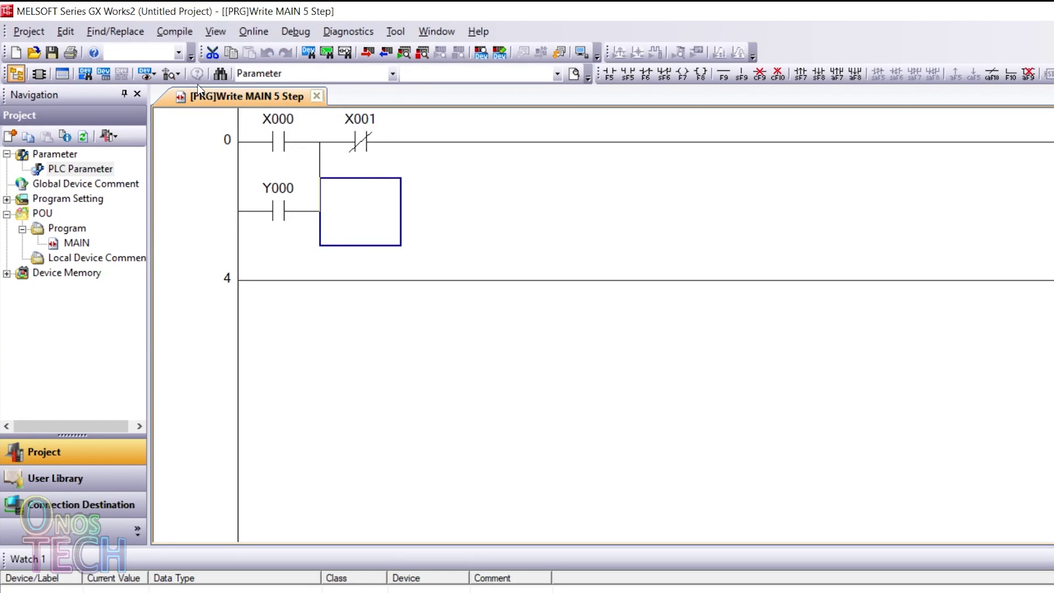
left_click(251, 38)
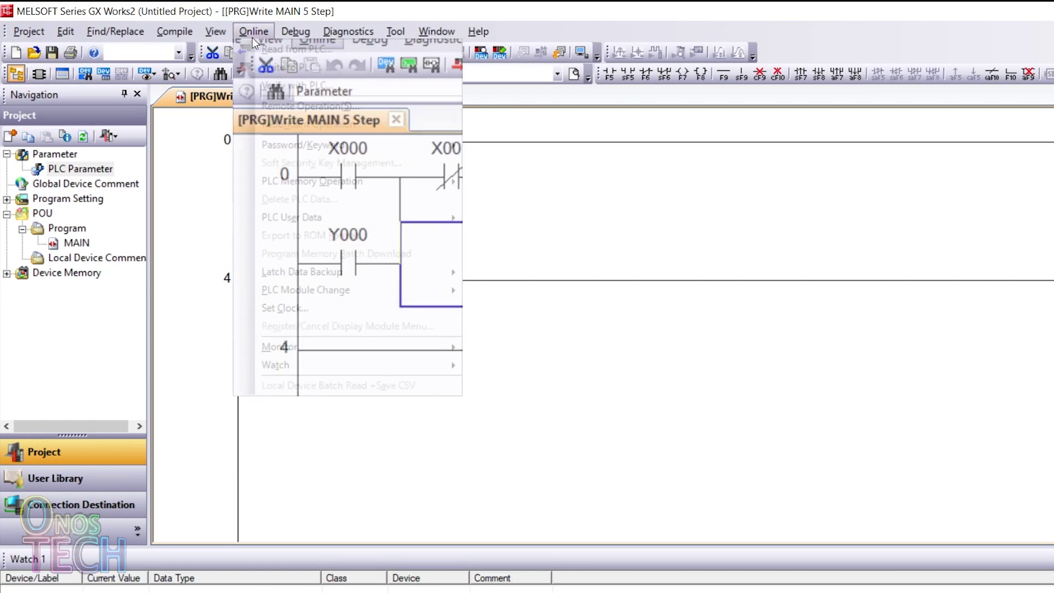
Write the MAIN program to the PLC, accepting the STOP and remote-RUN prompts.
left_click(278, 67)
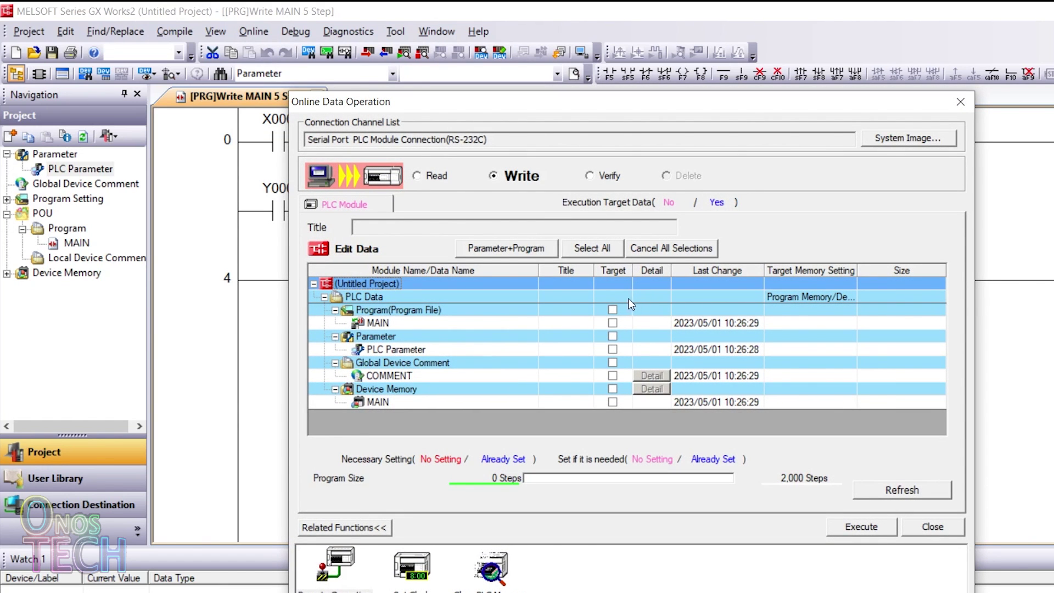
left_click(612, 311)
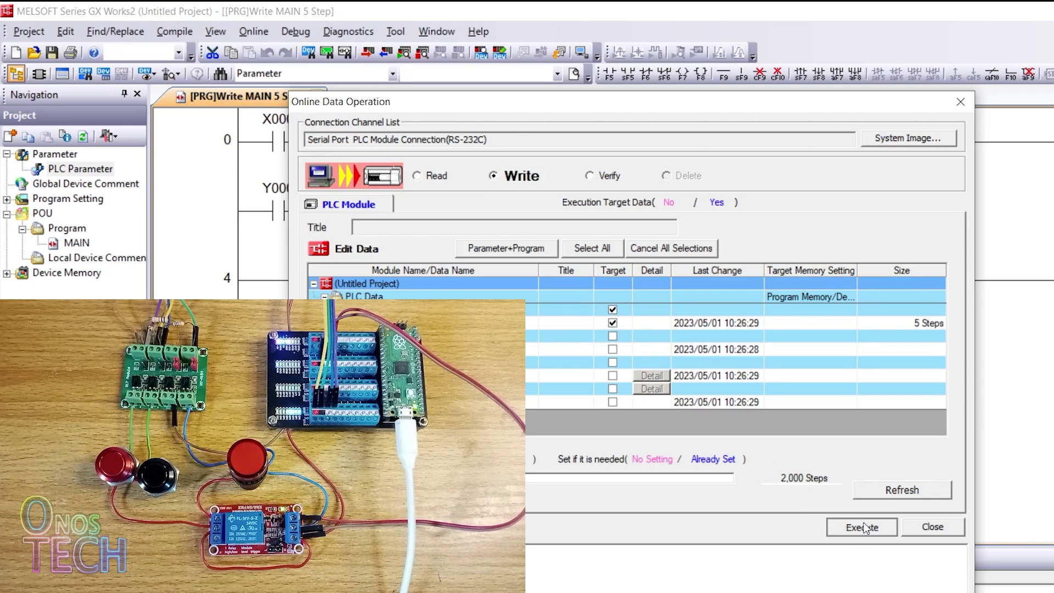
left_click(860, 528)
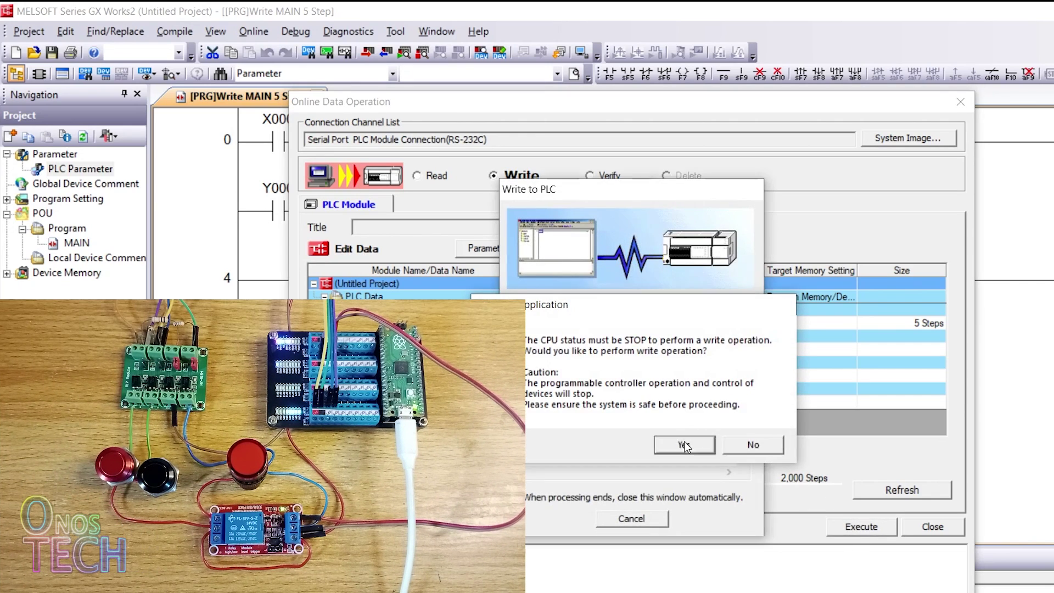
left_click(684, 442)
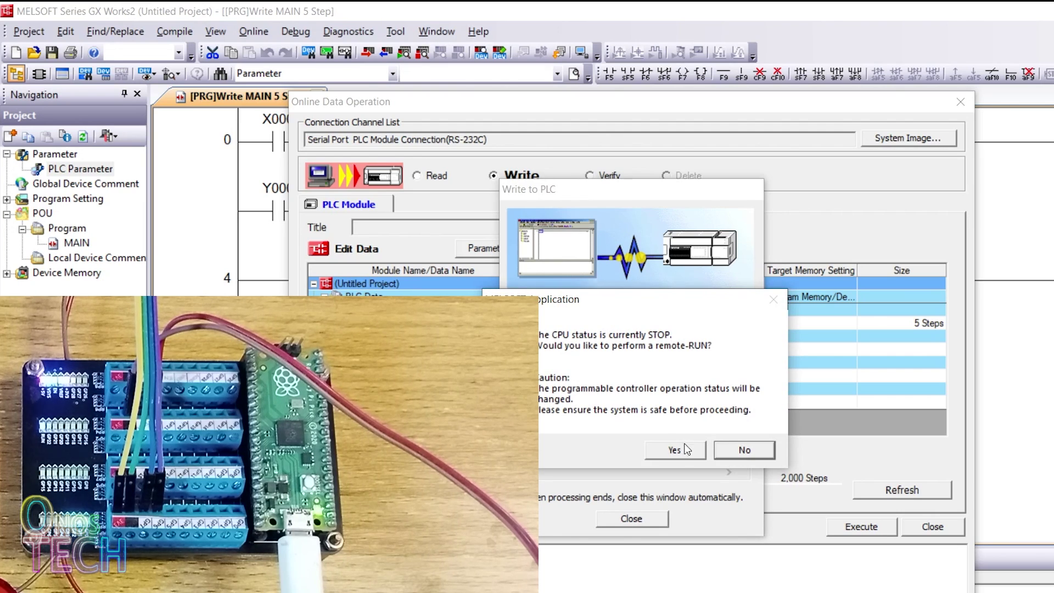
left_click(680, 450)
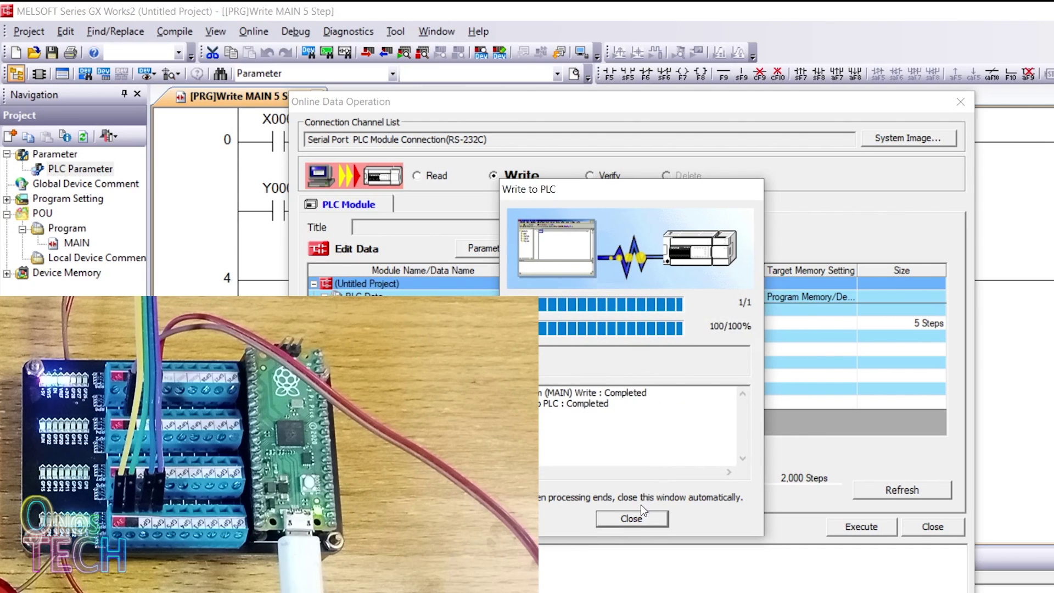
left_click(632, 519)
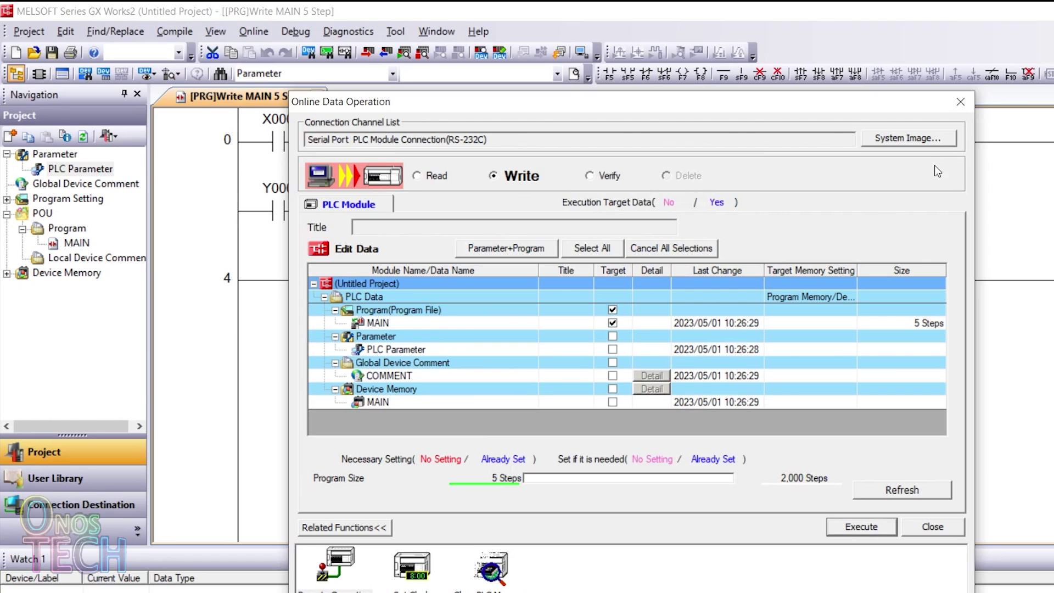
Close the write window and switch the PLC to STOP through Remote Operation.
left_click(915, 525)
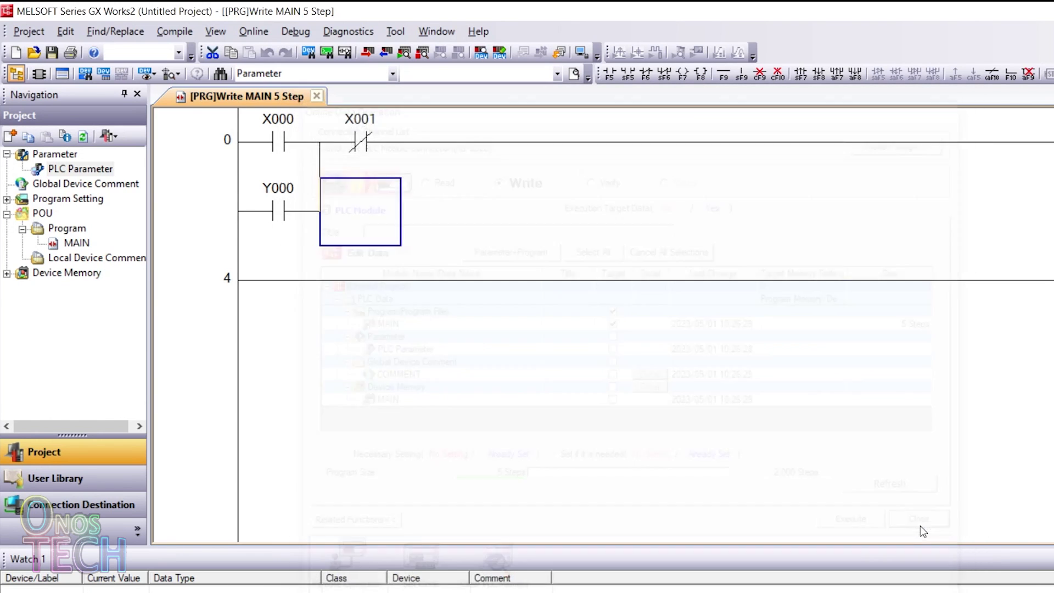
left_click(254, 32)
left_click(309, 106)
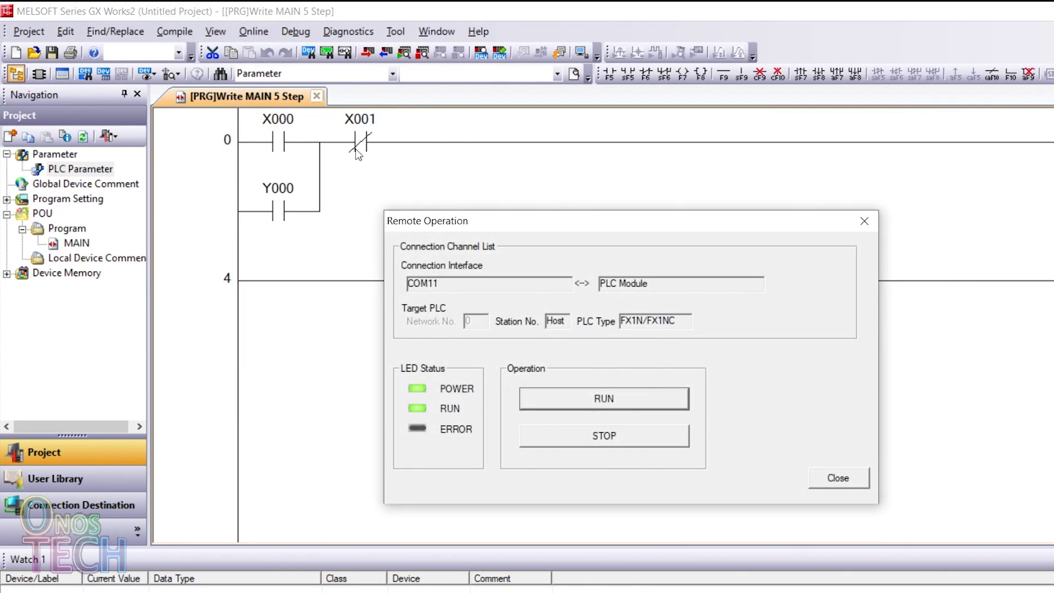
left_click(589, 441)
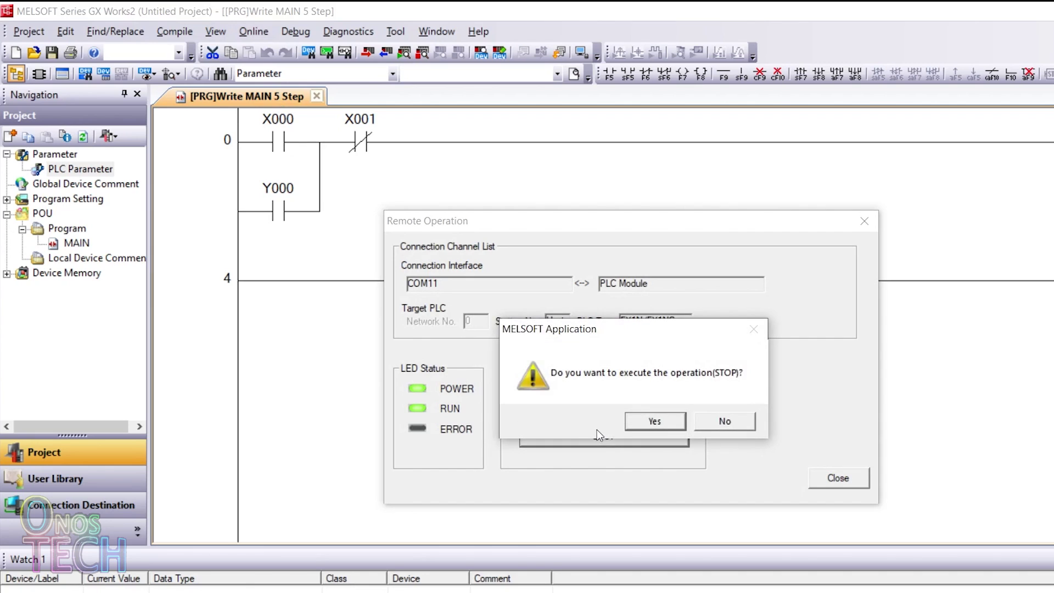
left_click(646, 422)
left_click(651, 421)
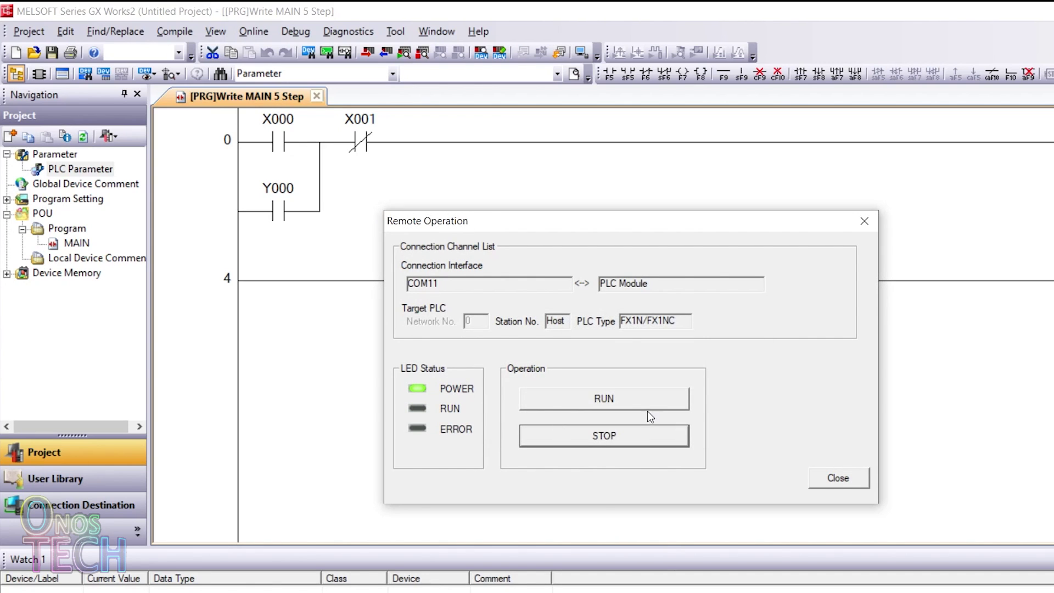
Switch the PLC back to RUN and close the Remote Operation window.
left_click(637, 403)
left_click(643, 416)
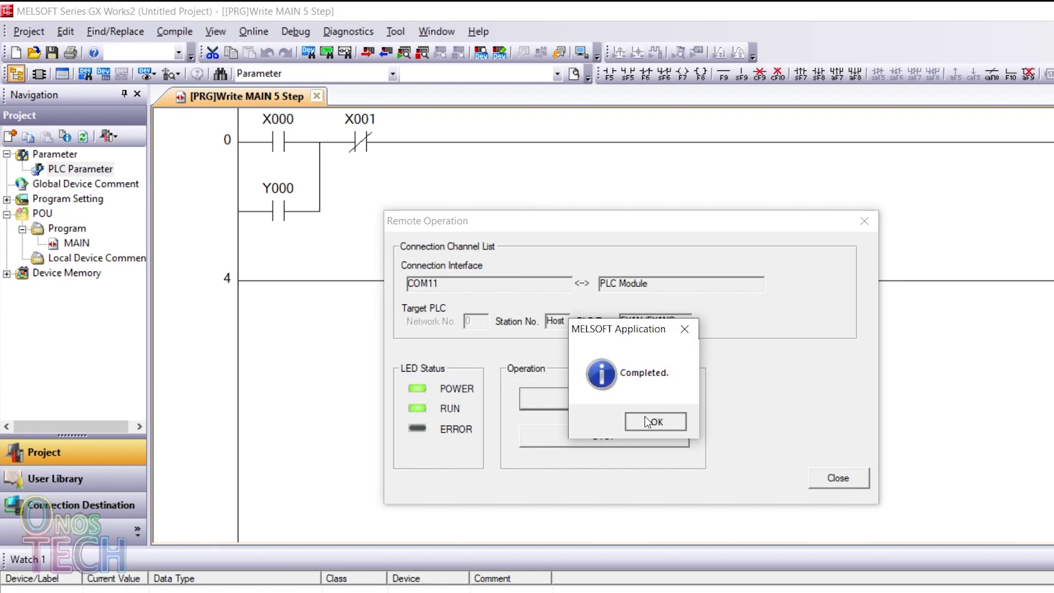
left_click(647, 420)
left_click(839, 481)
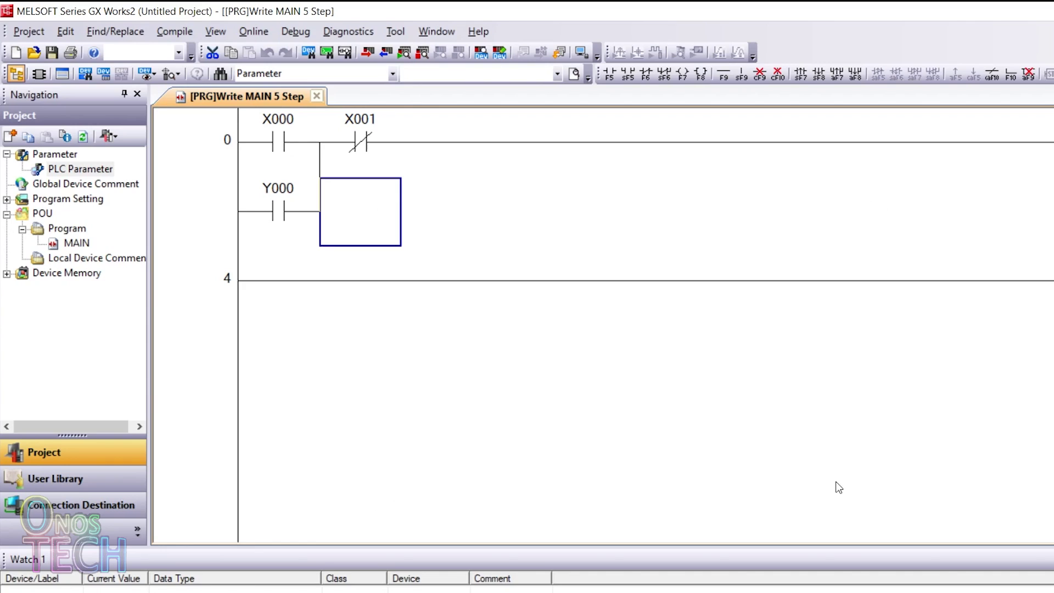
Start monitoring the running MAIN ladder program in all windows from the Online menu.
left_click(211, 24)
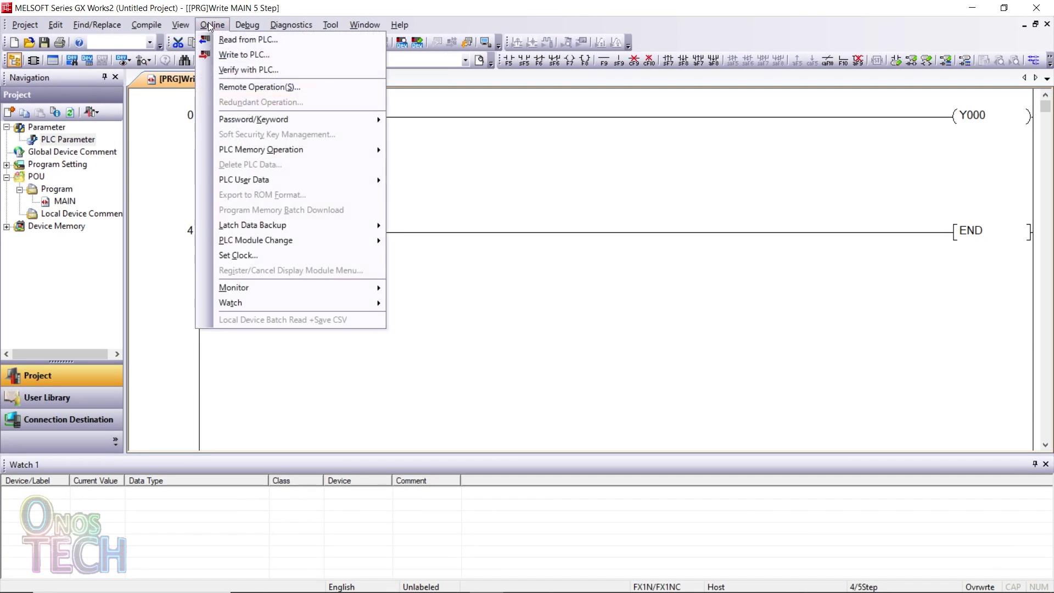
mouse_move(234, 287)
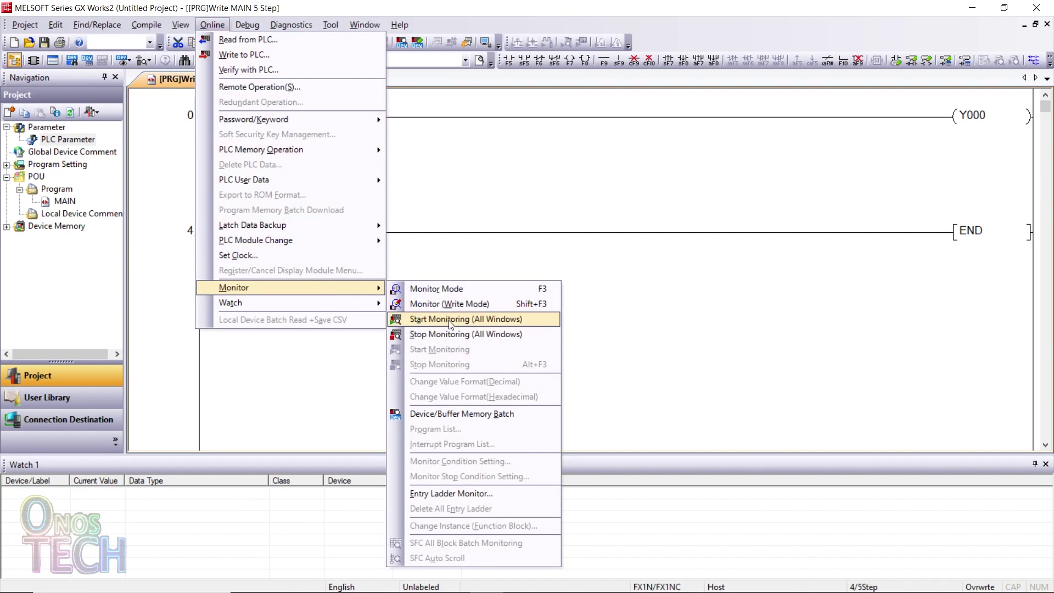
left_click(448, 319)
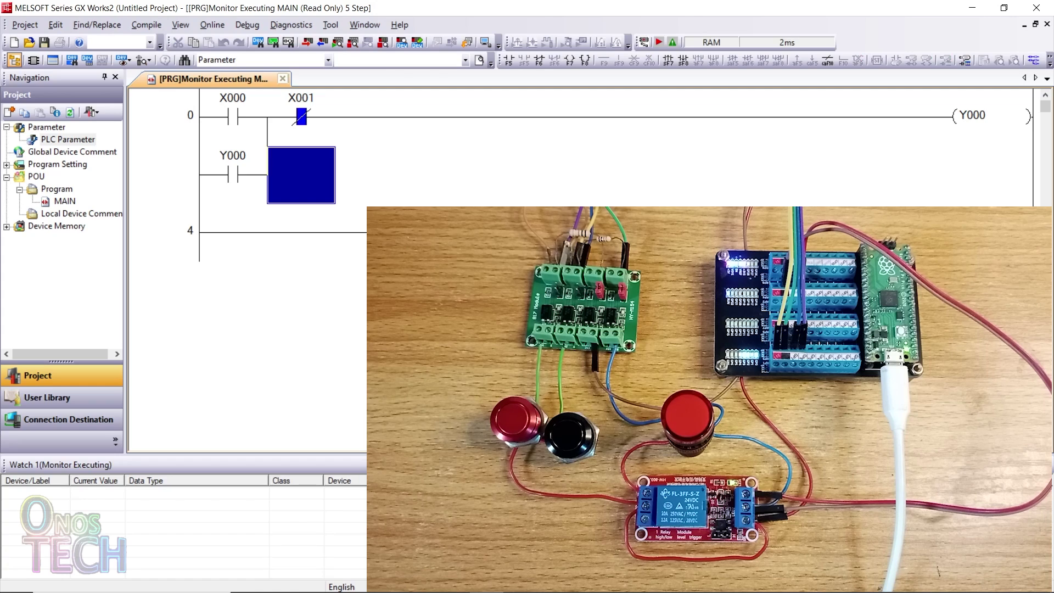